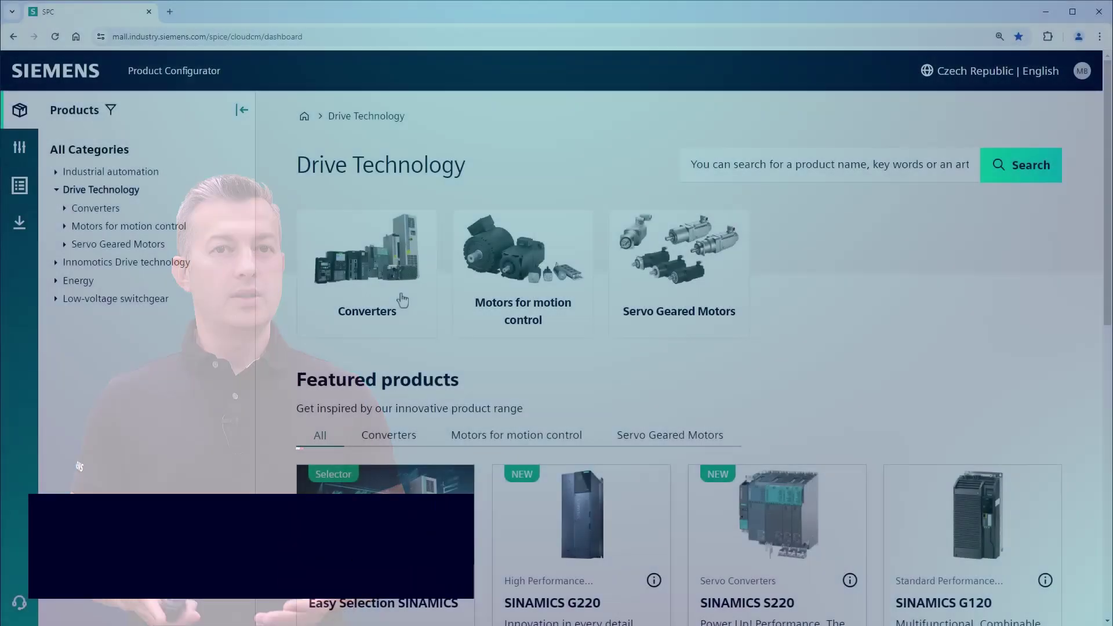
Browse to Converters > Low Voltage > High Performance and start configuring SINAMICS Drive Software Options.
left_click(399, 299)
left_click(400, 300)
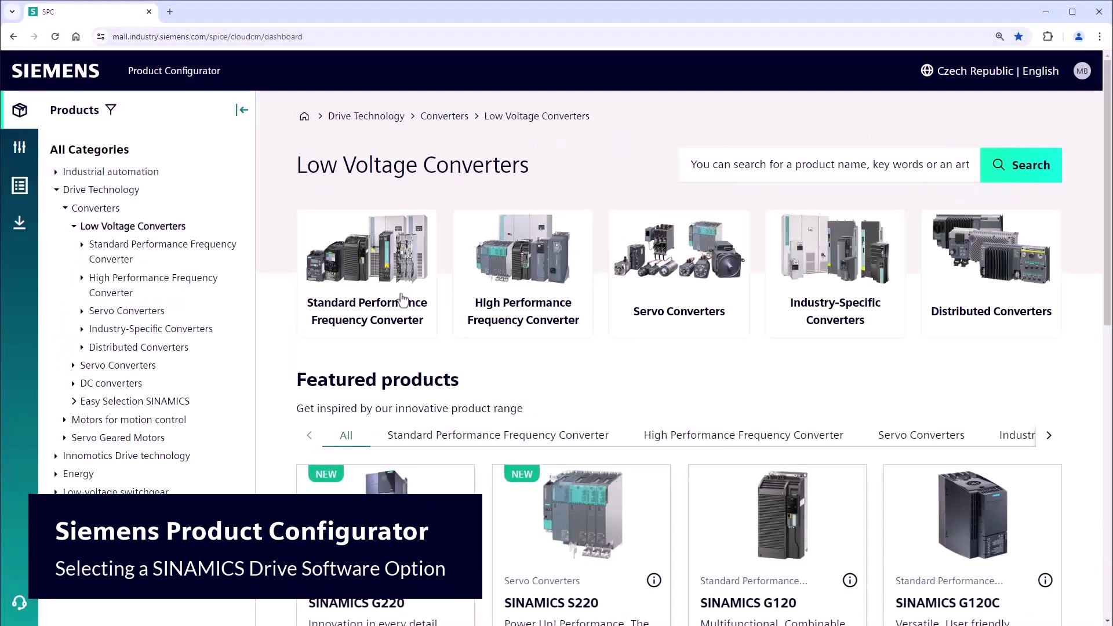
left_click(578, 306)
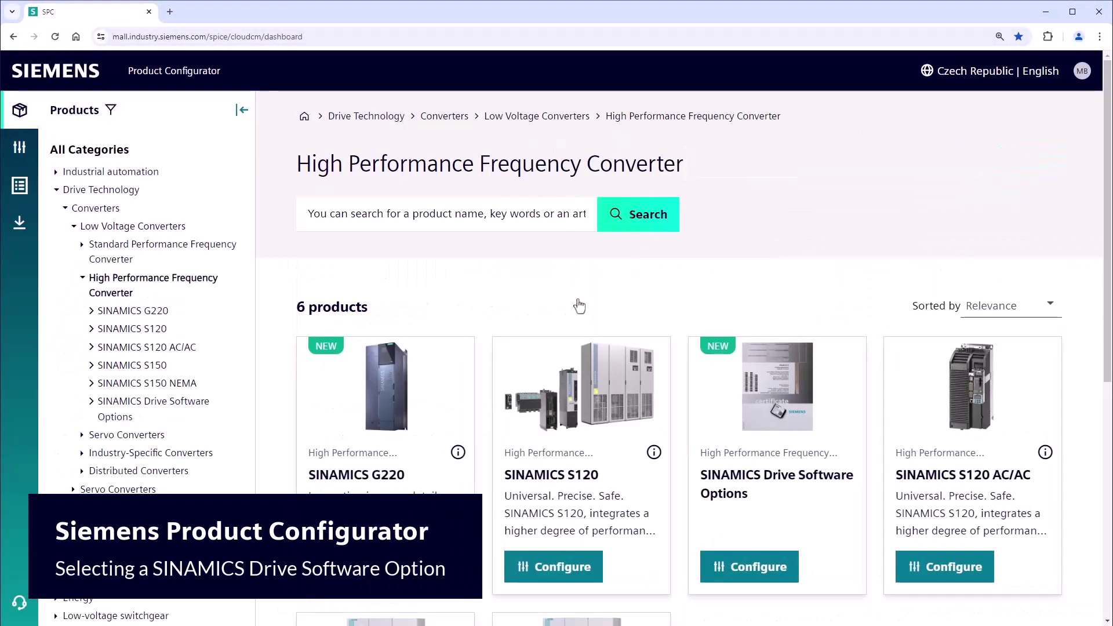
left_click(740, 567)
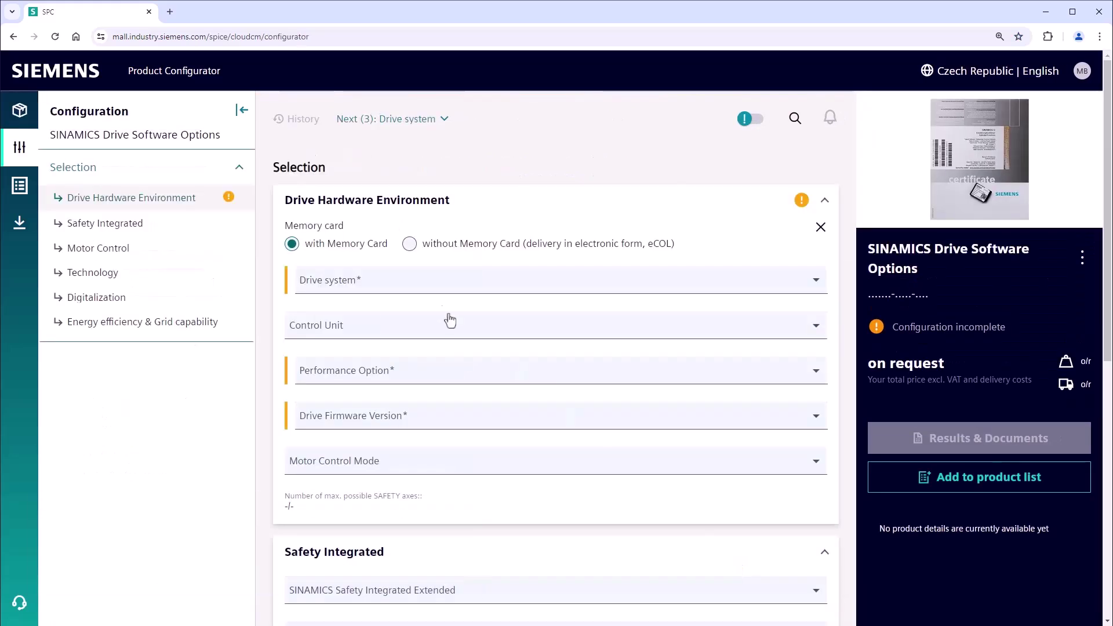
Configure electronic delivery without memory card, SINAMICS G220, empty firmware, and add it to the product list.
left_click(409, 244)
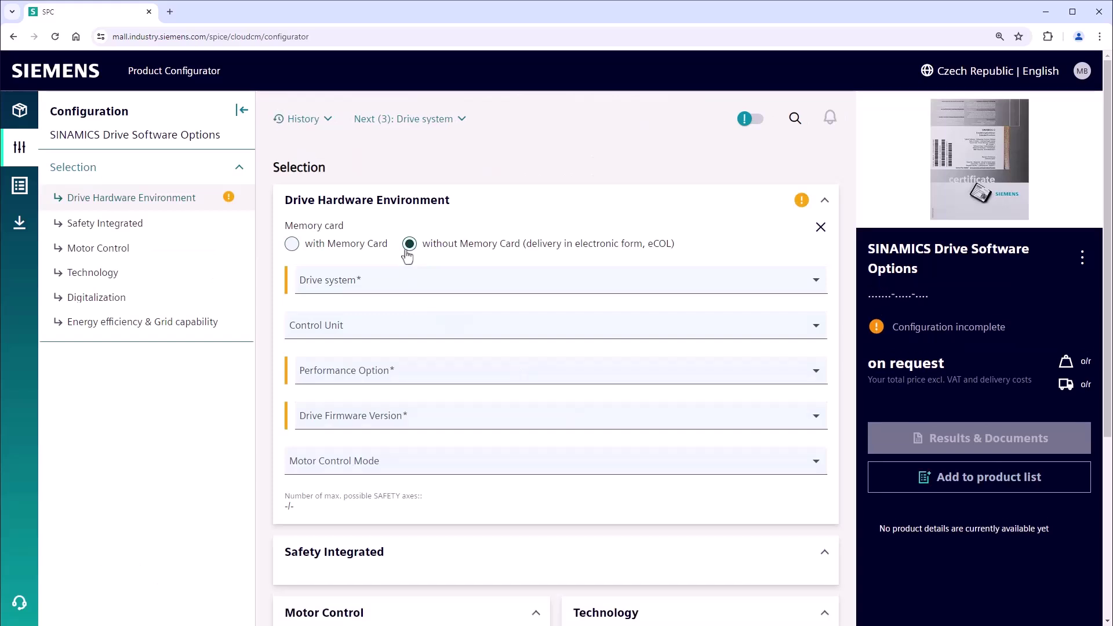
left_click(412, 284)
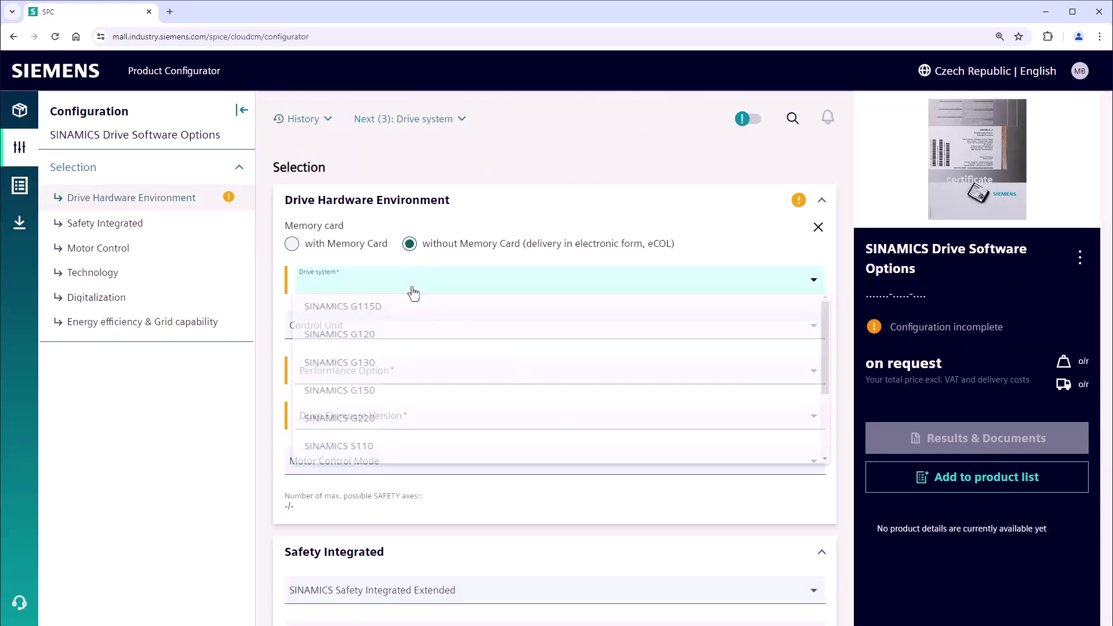
left_click(399, 427)
left_click(408, 417)
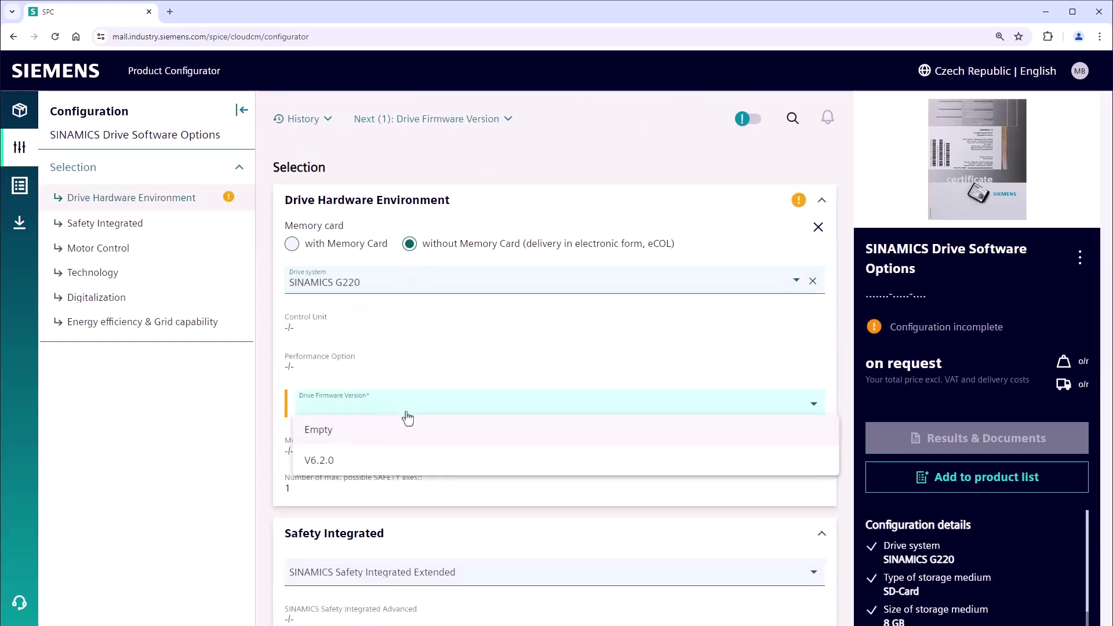
left_click(405, 432)
scroll(406, 458, "down", 3)
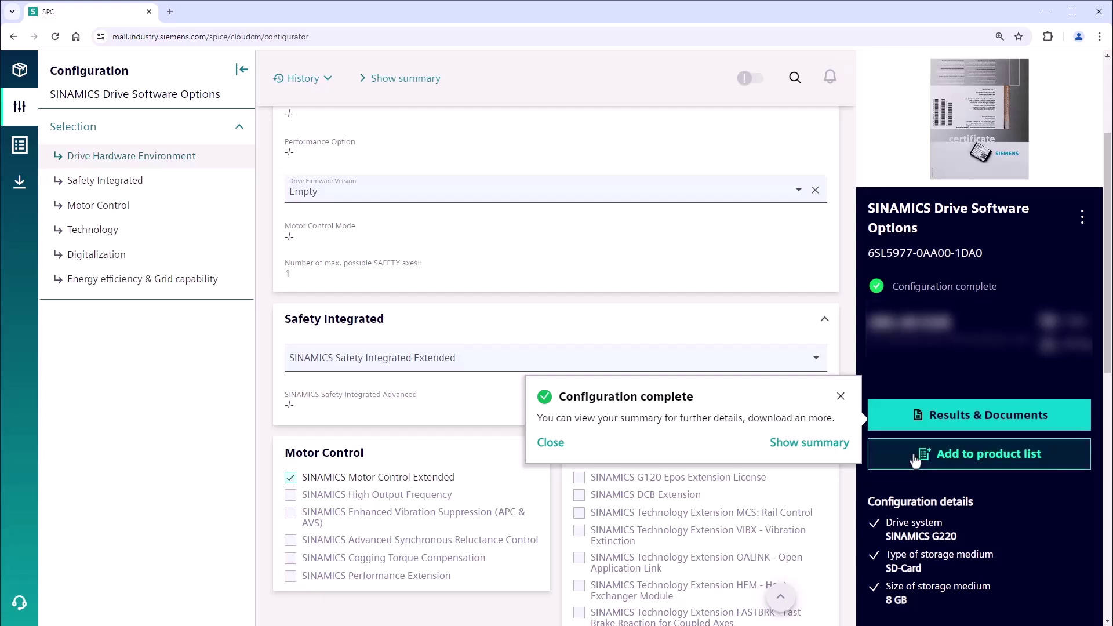
left_click(915, 458)
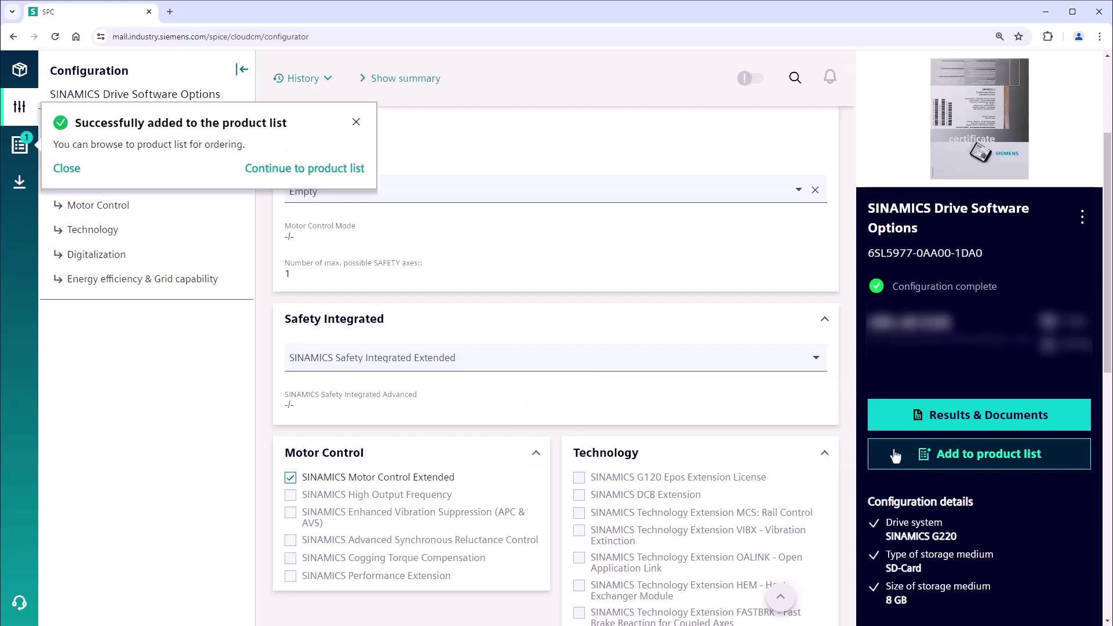
left_click(338, 172)
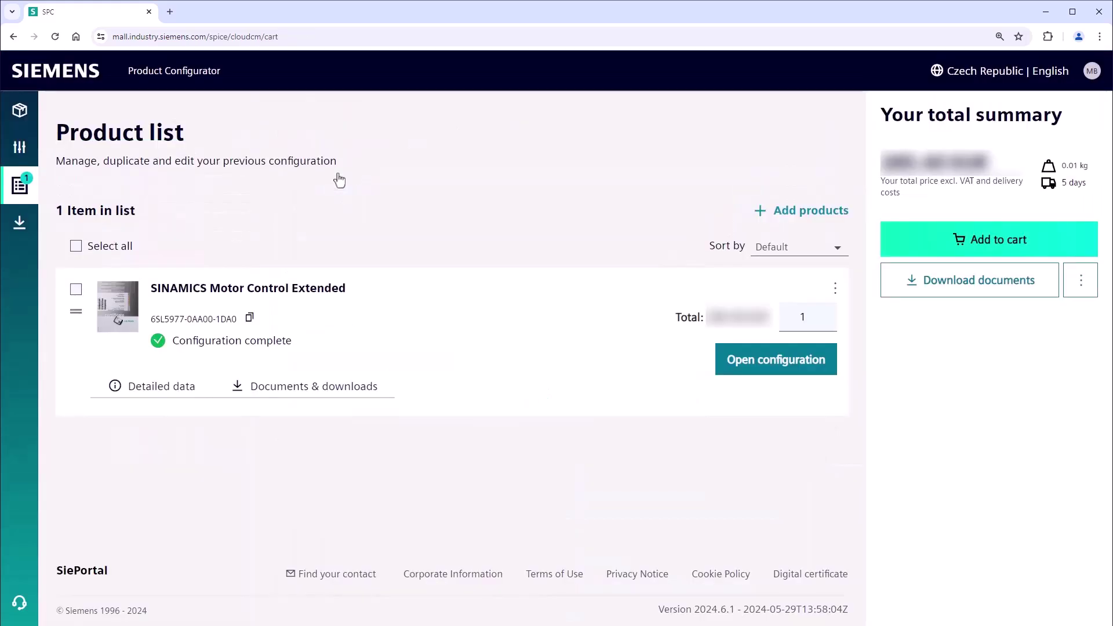
Add the item to the cart, check out, enter and confirm the recipient e-mail, and use delivery address as end customer.
left_click(916, 251)
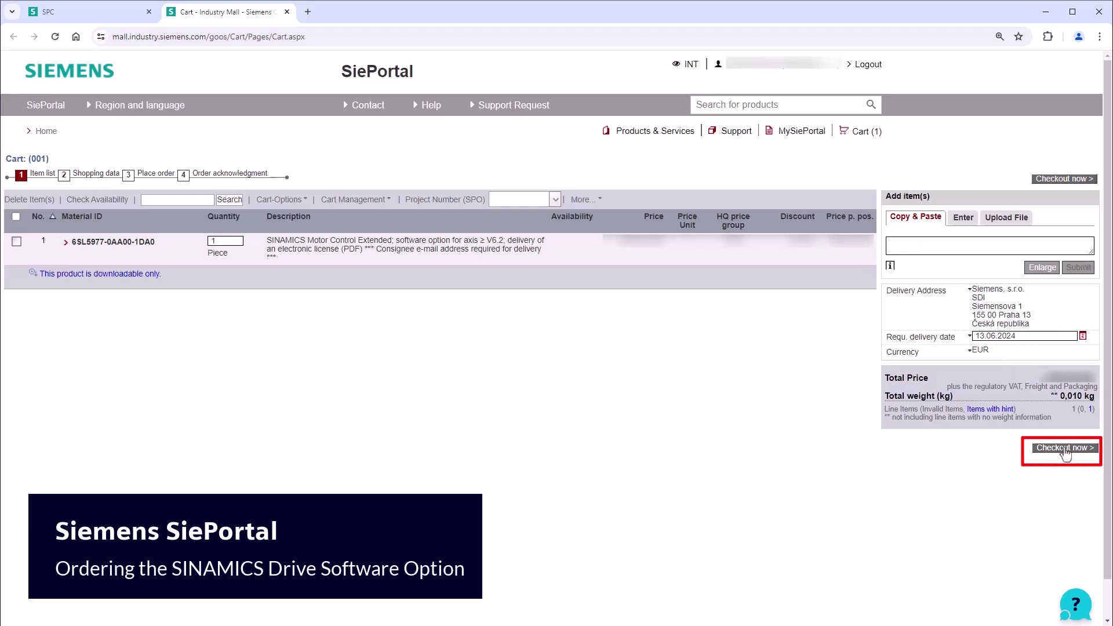
left_click(1064, 448)
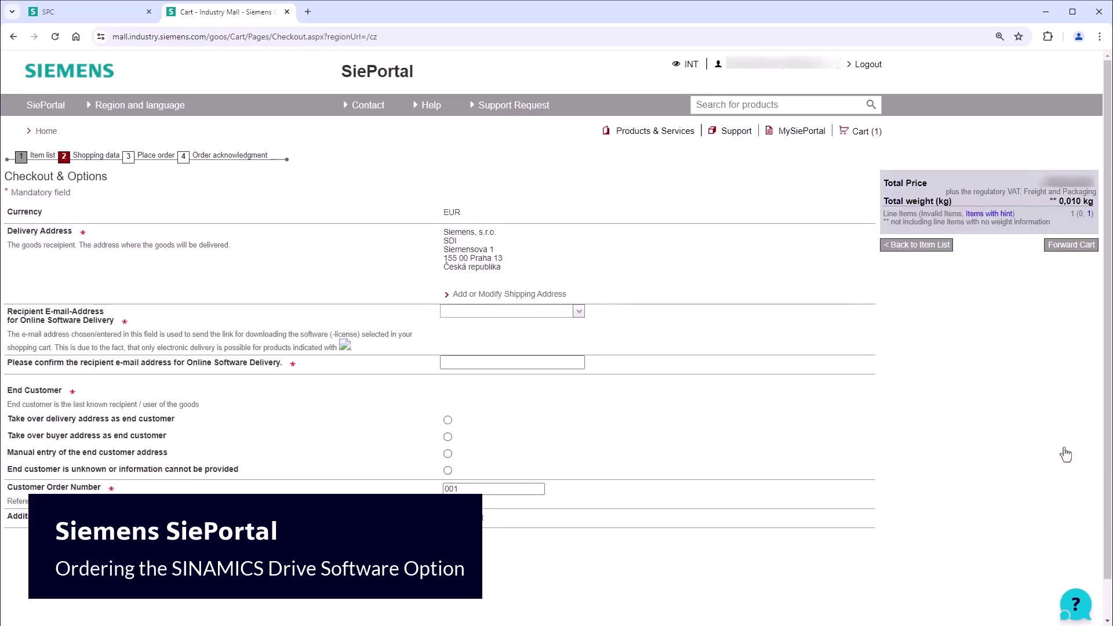
left_click(446, 313)
type("dummy@siemens.com")
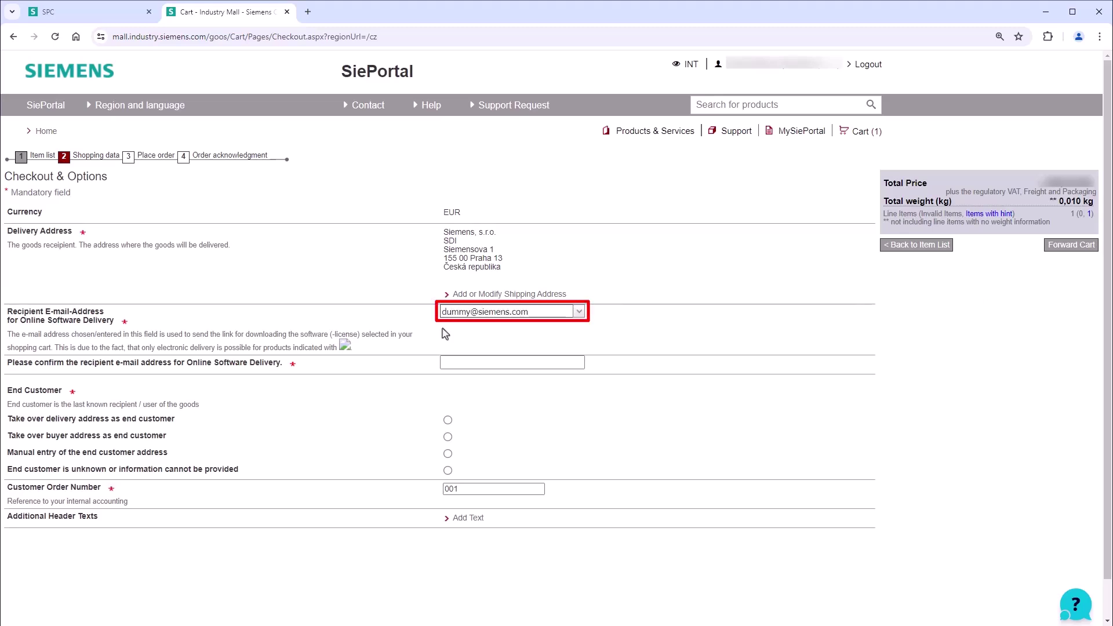
key("Tab")
type("dummy@")
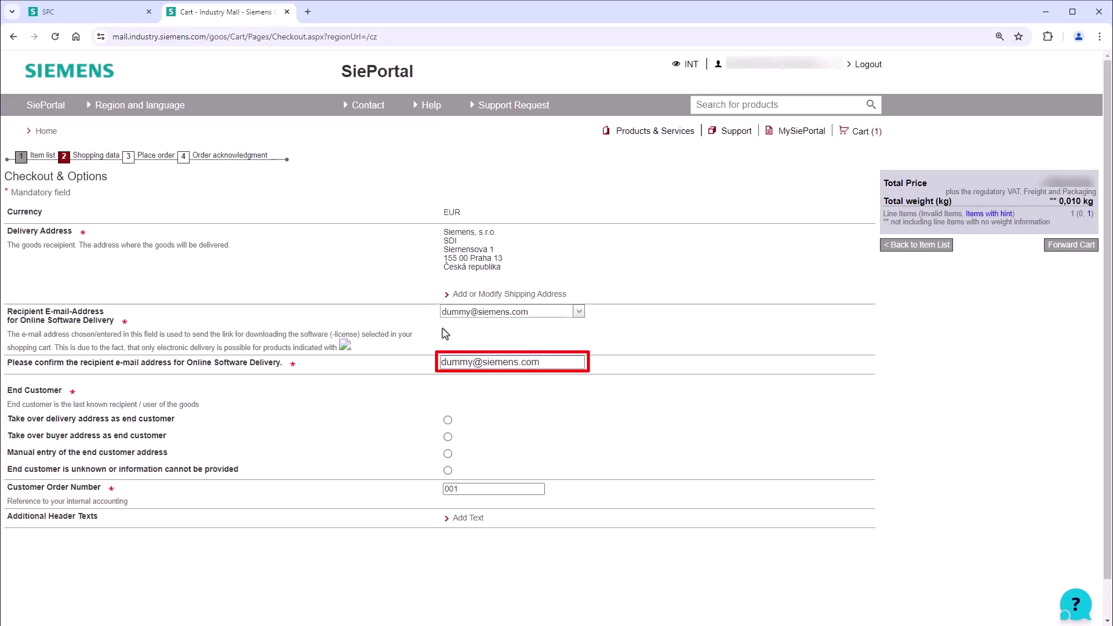
left_click(448, 421)
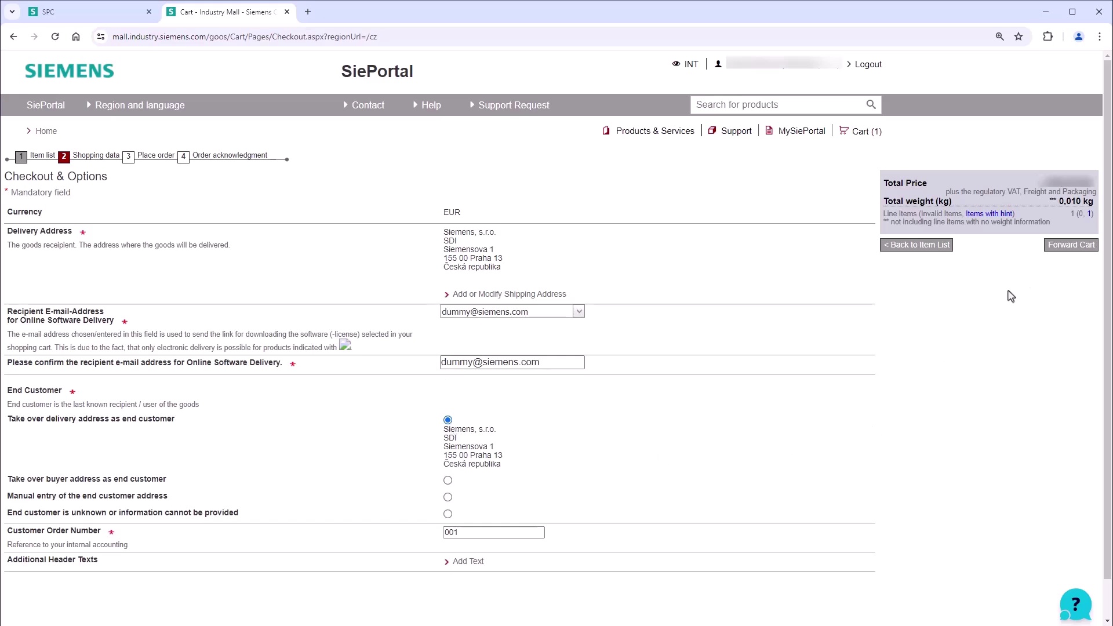
Bring up the cart forwarding form.
left_click(1055, 255)
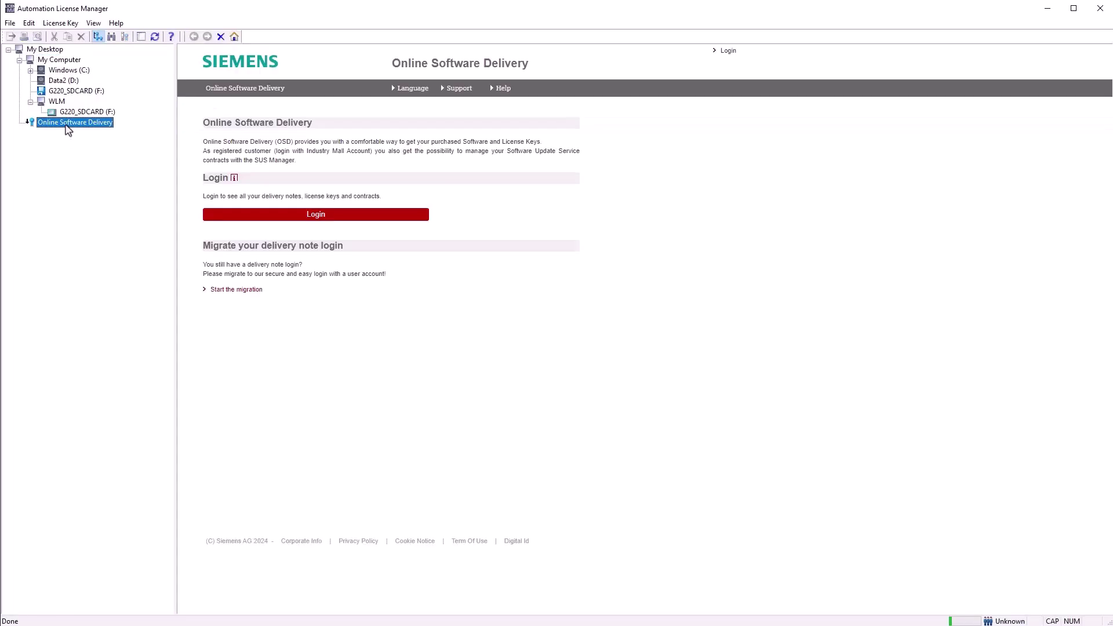
Log in to Online Software Delivery, accept the export control clause, and confirm the delivery address.
left_click(282, 215)
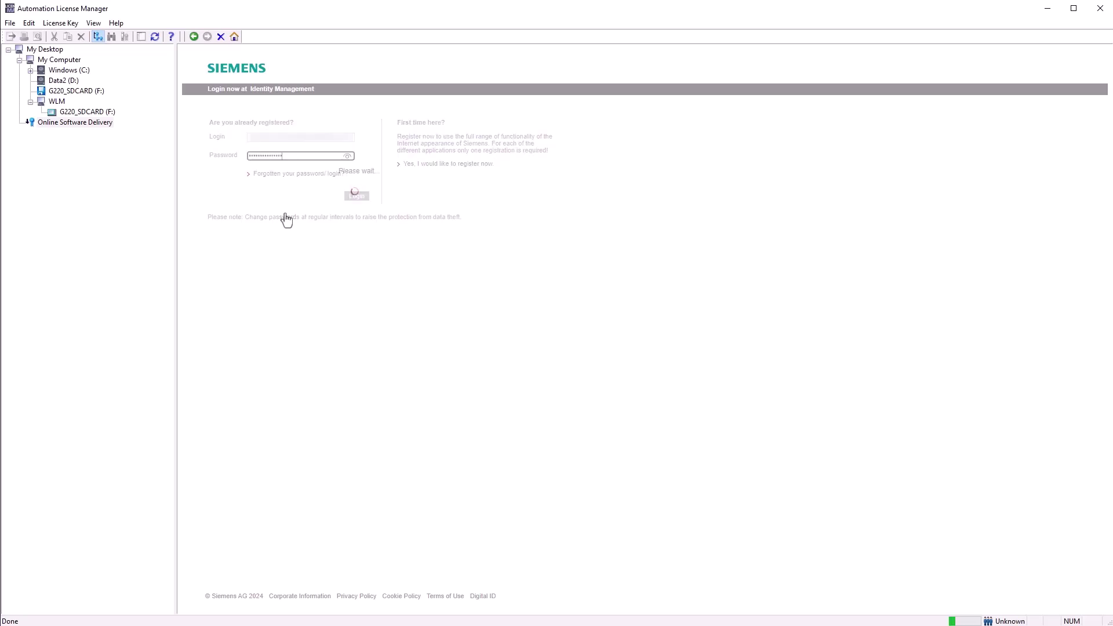
left_click(222, 279)
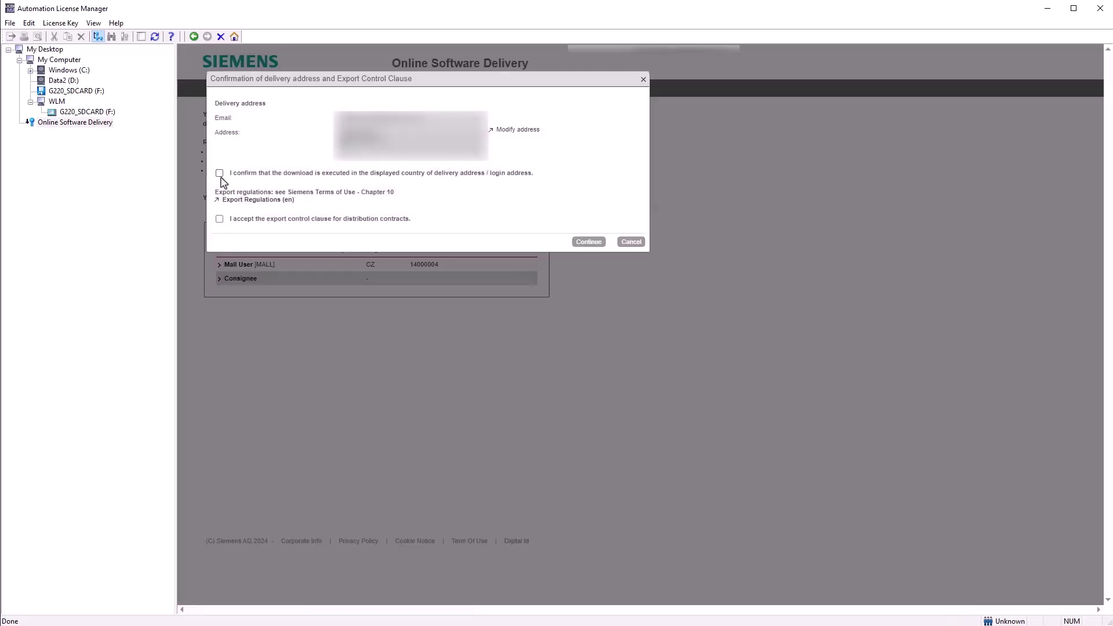
left_click(219, 219)
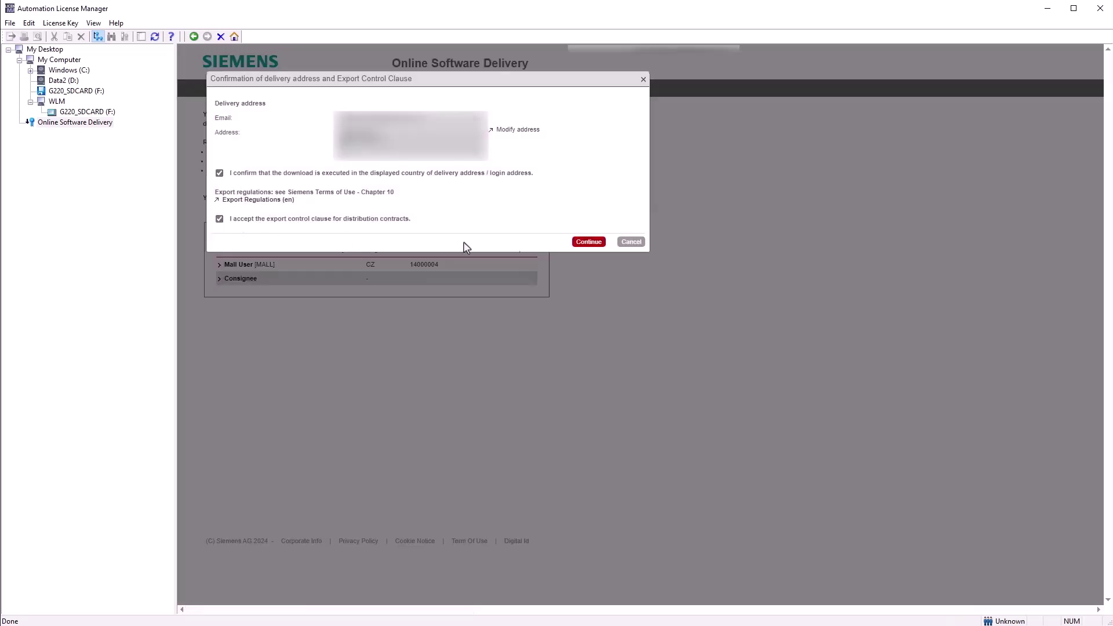
left_click(577, 244)
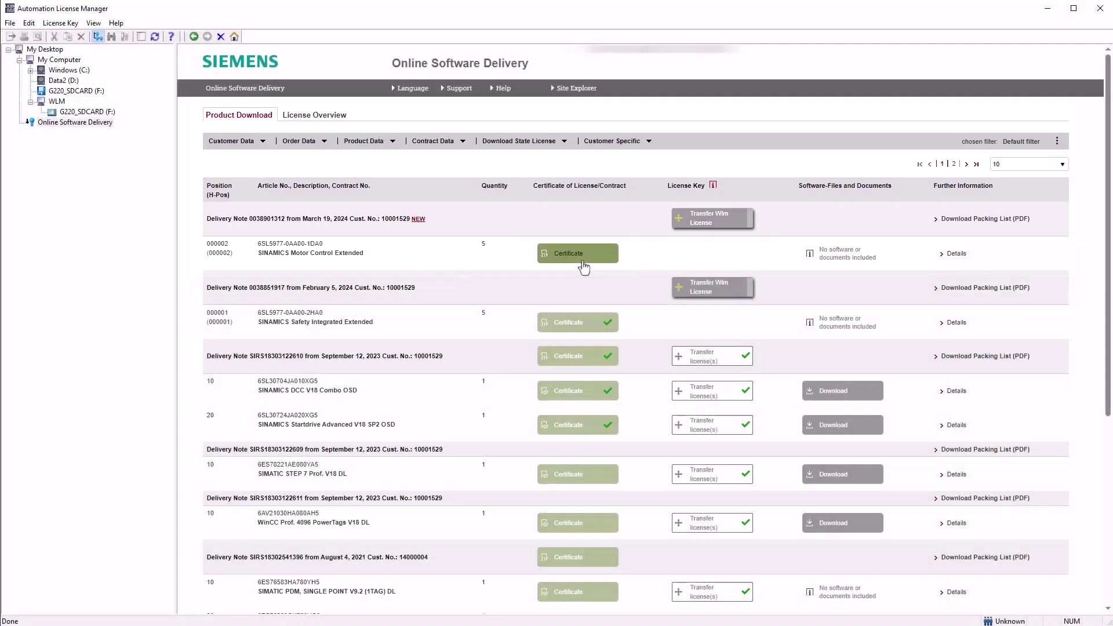
Download and unpack the Motor Control Extended certificate, then drag its license onto G220_SDCARD (F:).
left_click(583, 266)
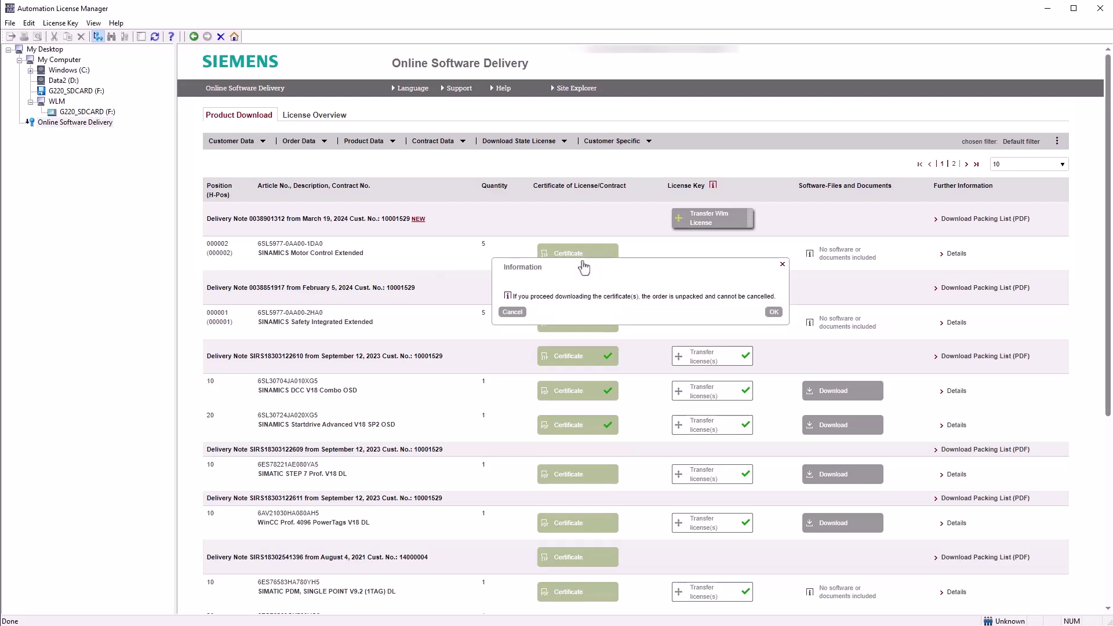
left_click(774, 313)
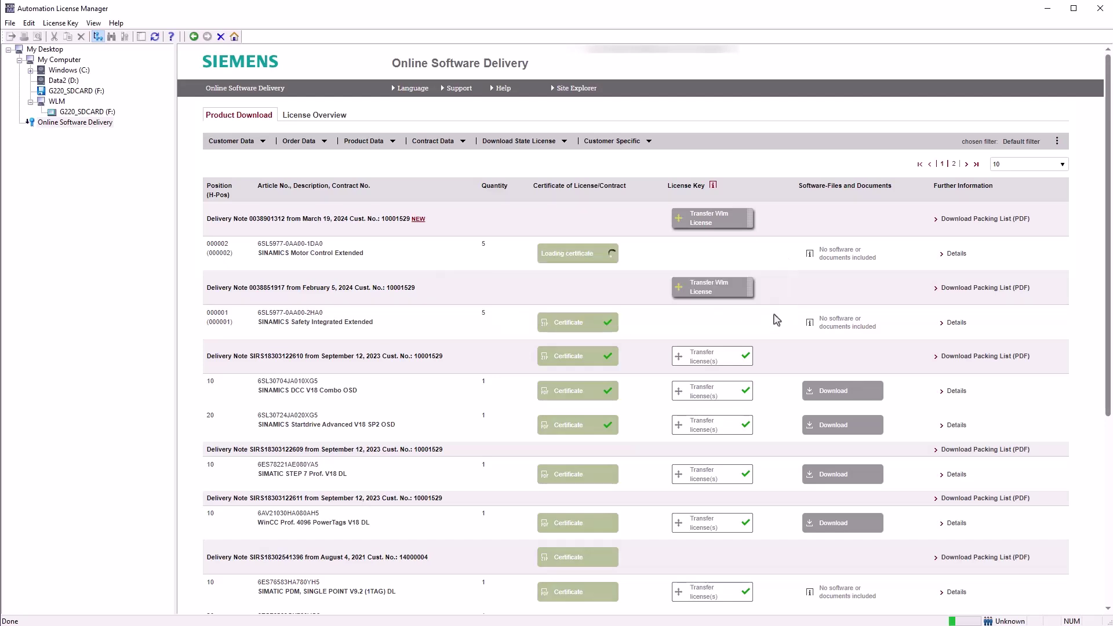
left_click(921, 91)
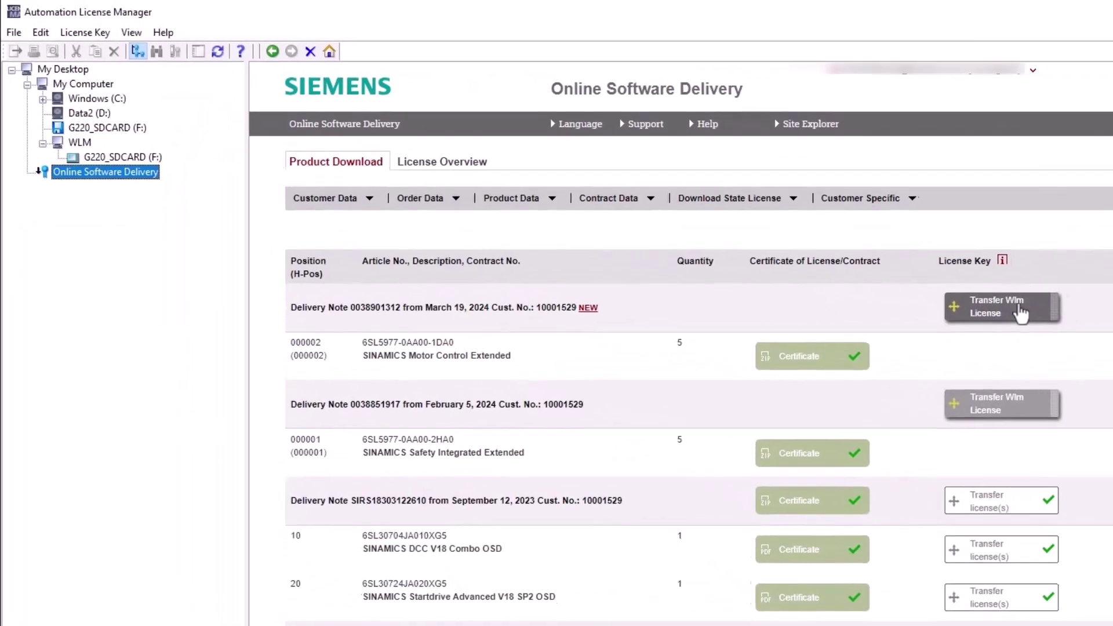
left_click_drag(1020, 313, 139, 165)
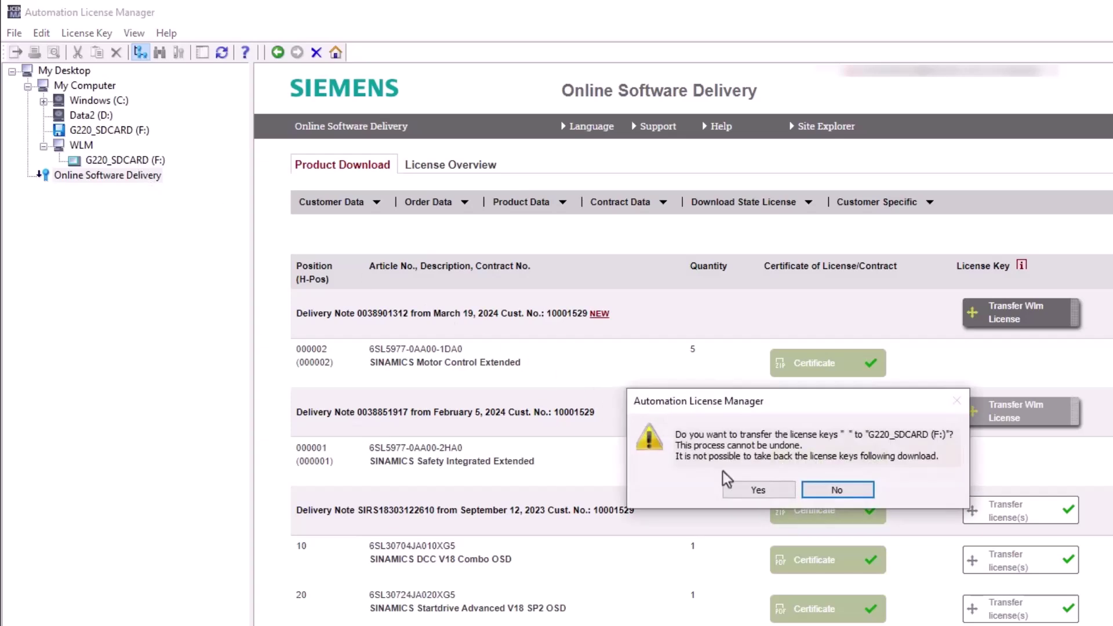
Confirm the transfer, activate one Motor Control Extended license, and show G220_SDCARD (F:) license keys.
left_click(757, 491)
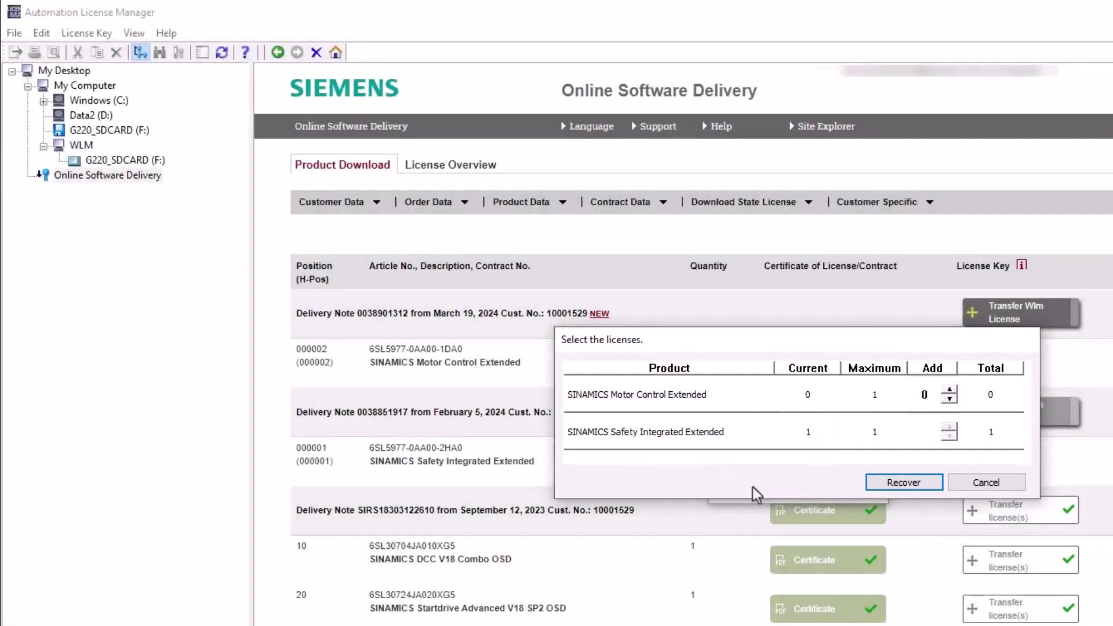
left_click(949, 392)
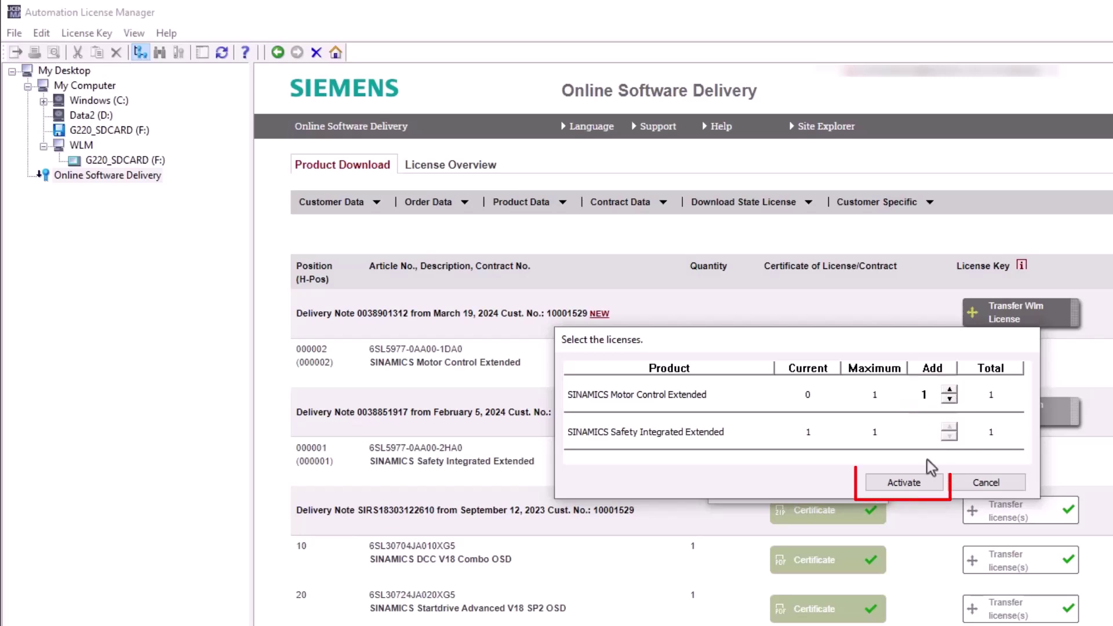
left_click(925, 484)
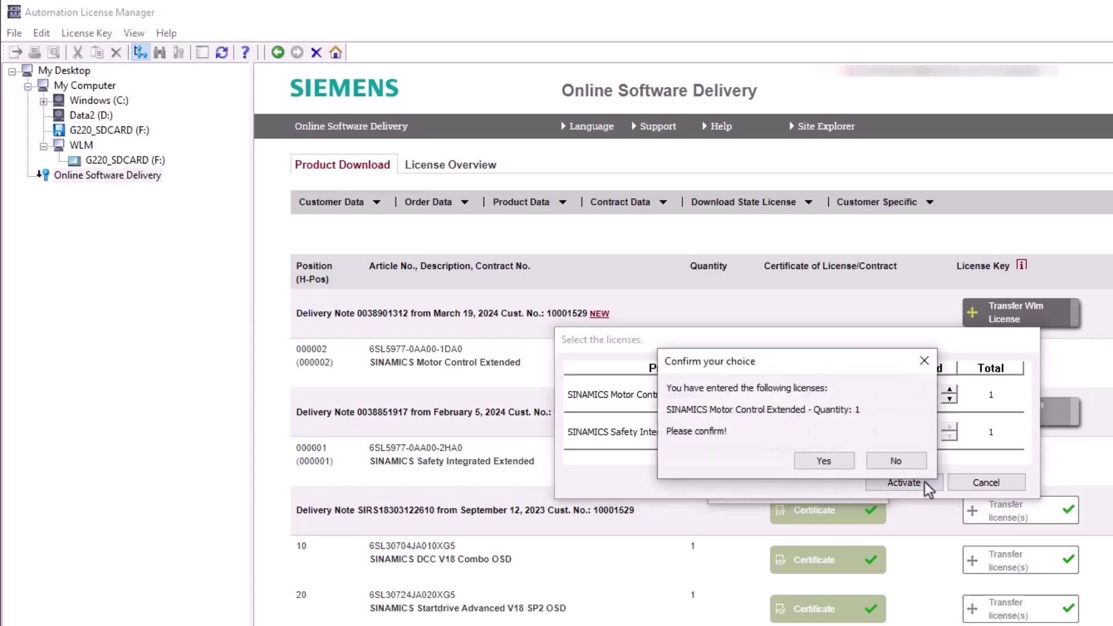
left_click(835, 458)
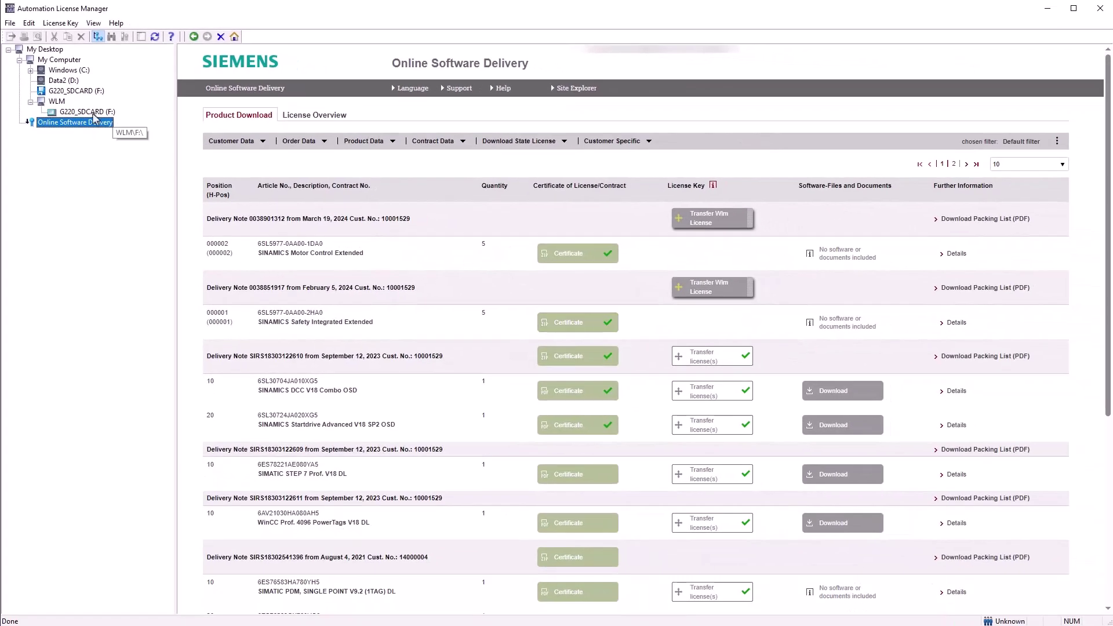
left_click(87, 111)
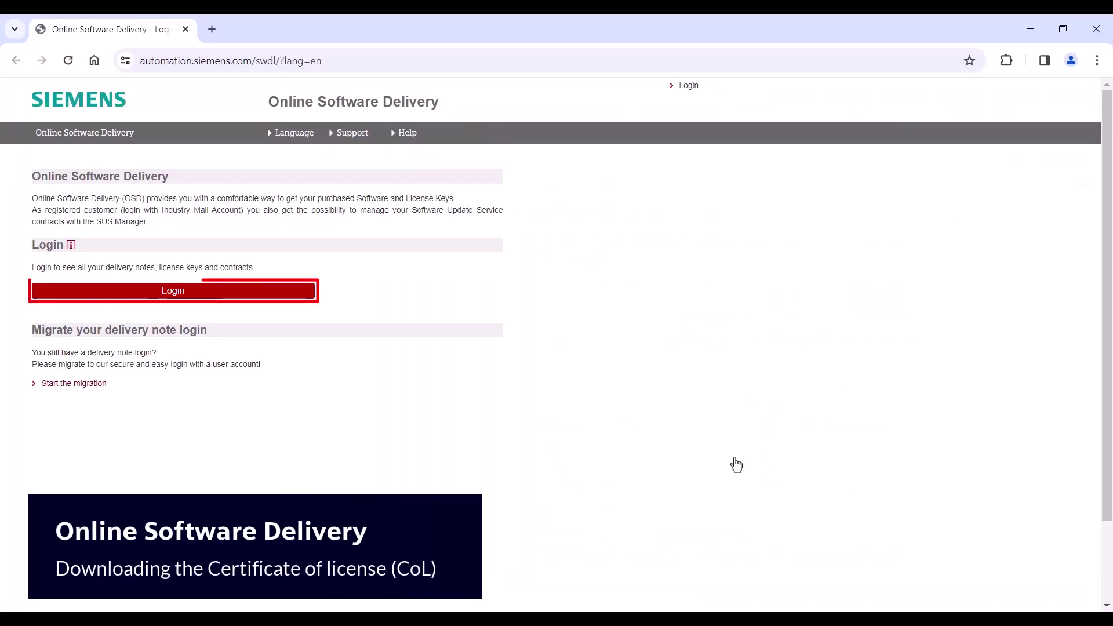
Sign in and download the Motor Control Extended Certificate of License.
left_click(207, 298)
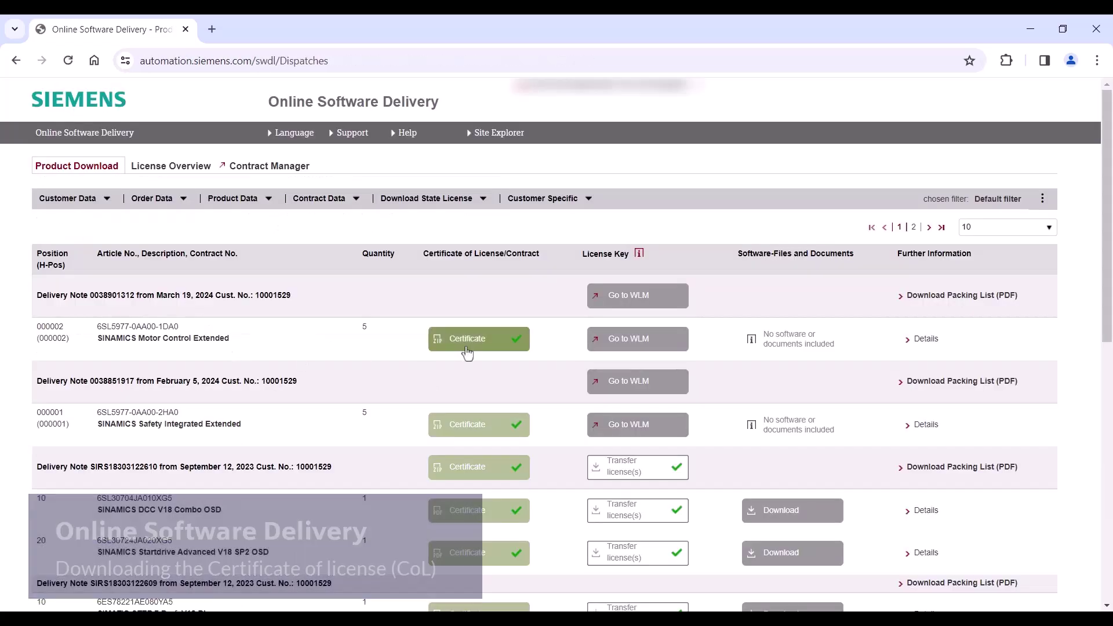
left_click(467, 349)
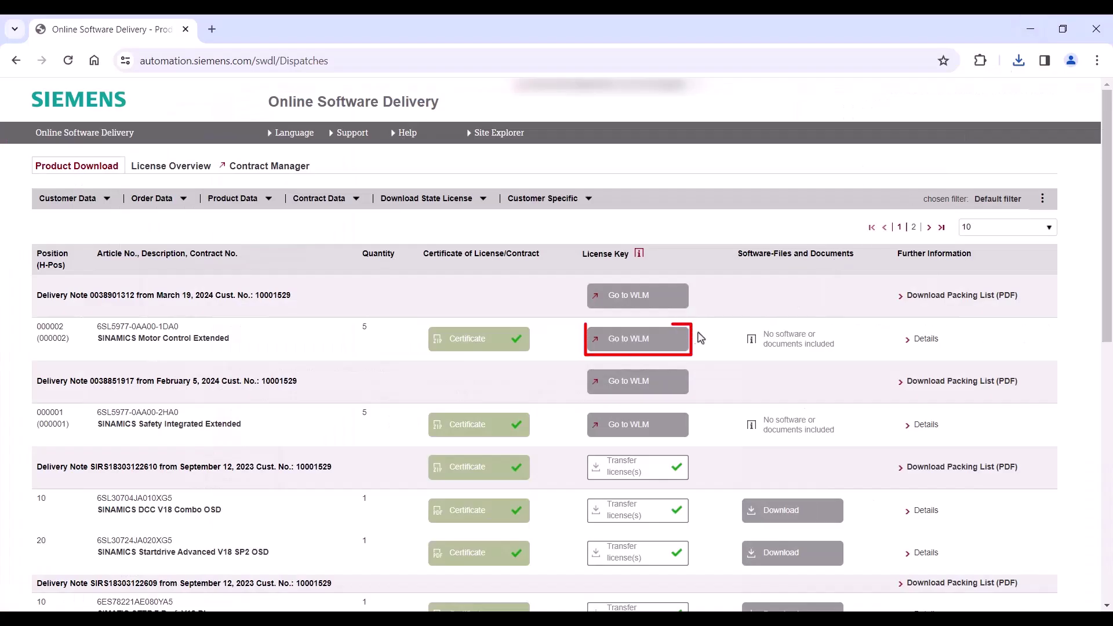
Open the Motor Control Extended license in WLM and paste the G220 card's serial number.
left_click(668, 338)
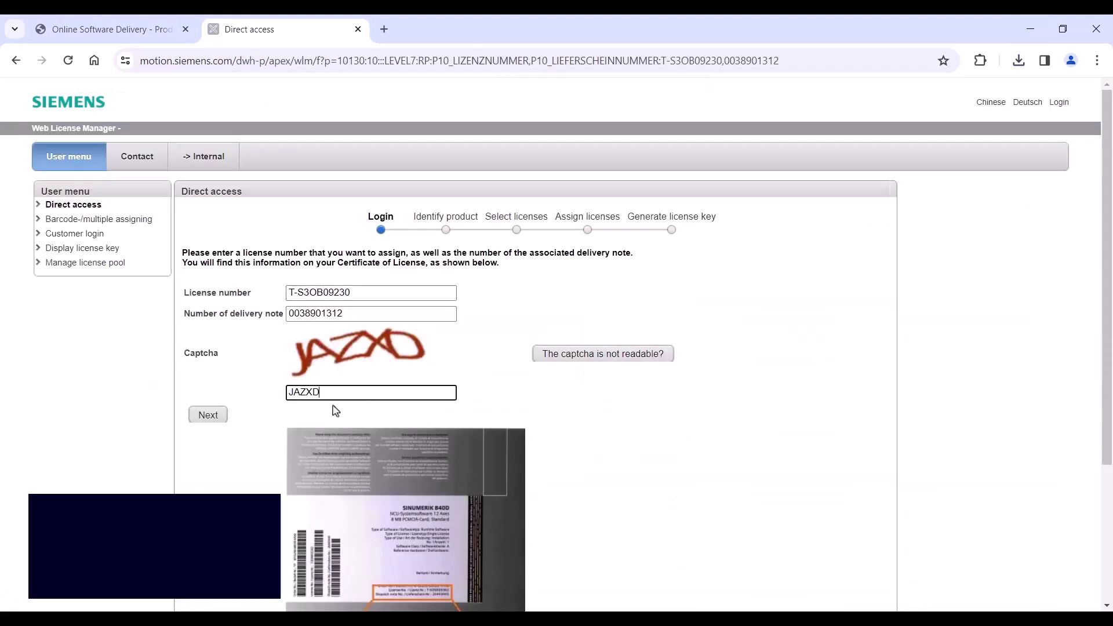
left_click(355, 328)
key("ctrl+v")
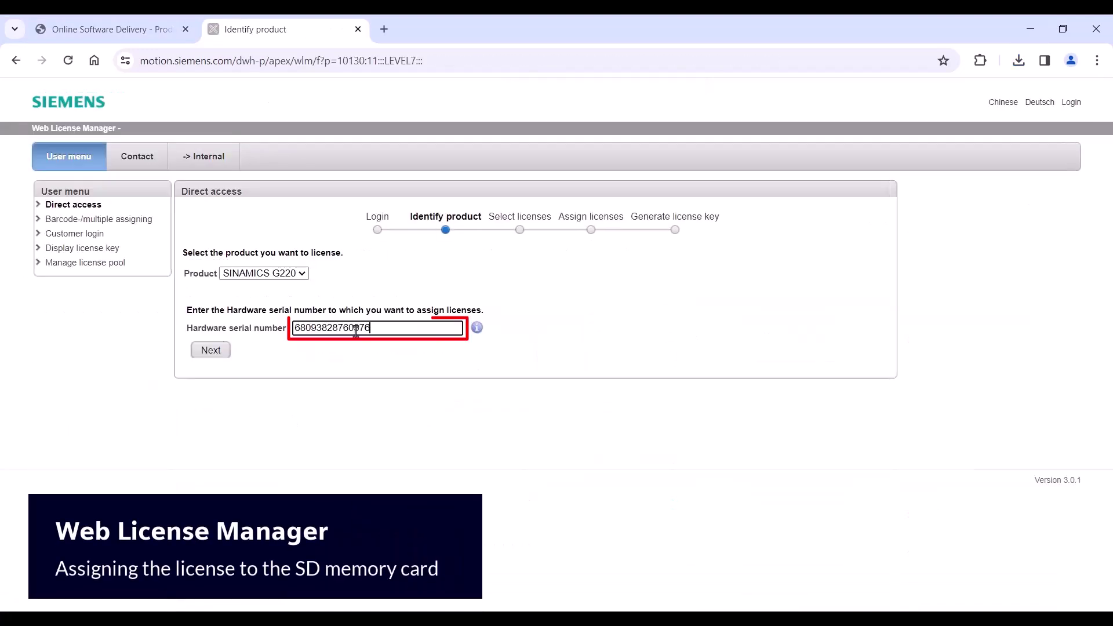
left_click(220, 351)
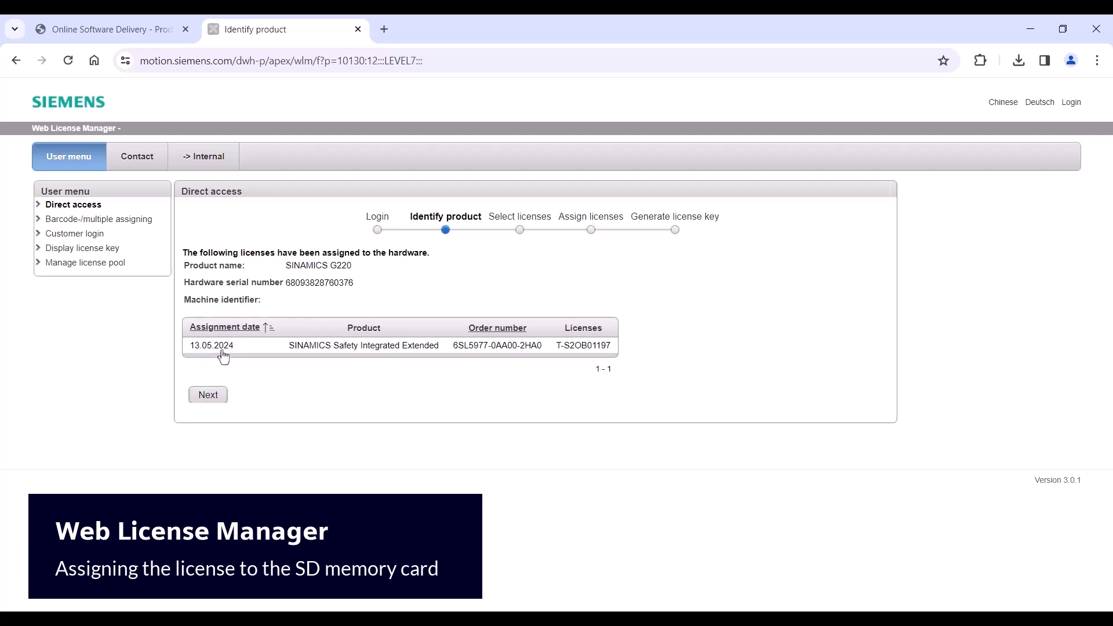
left_click(219, 389)
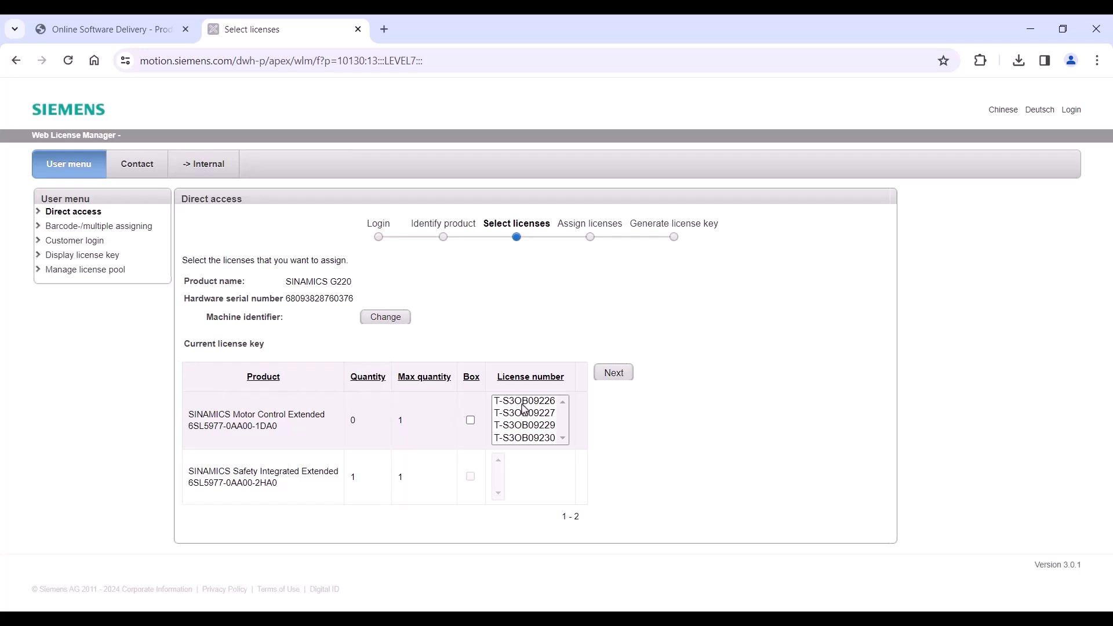
Pick the Motor Control Extended license, assign it to the card, and download the key ZIP.
left_click(524, 404)
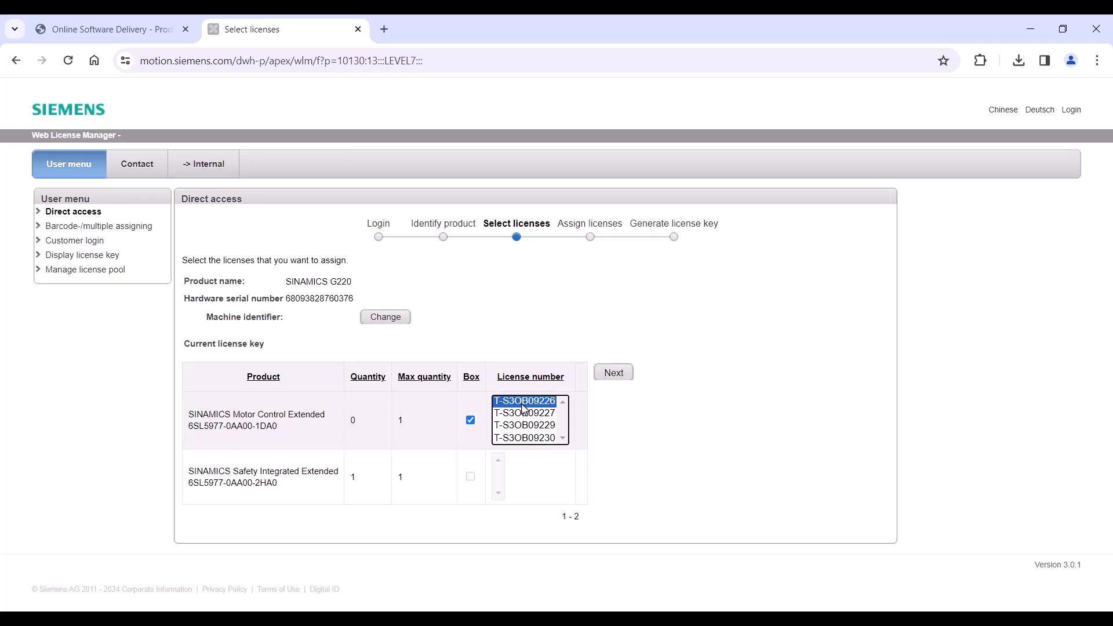
left_click(613, 374)
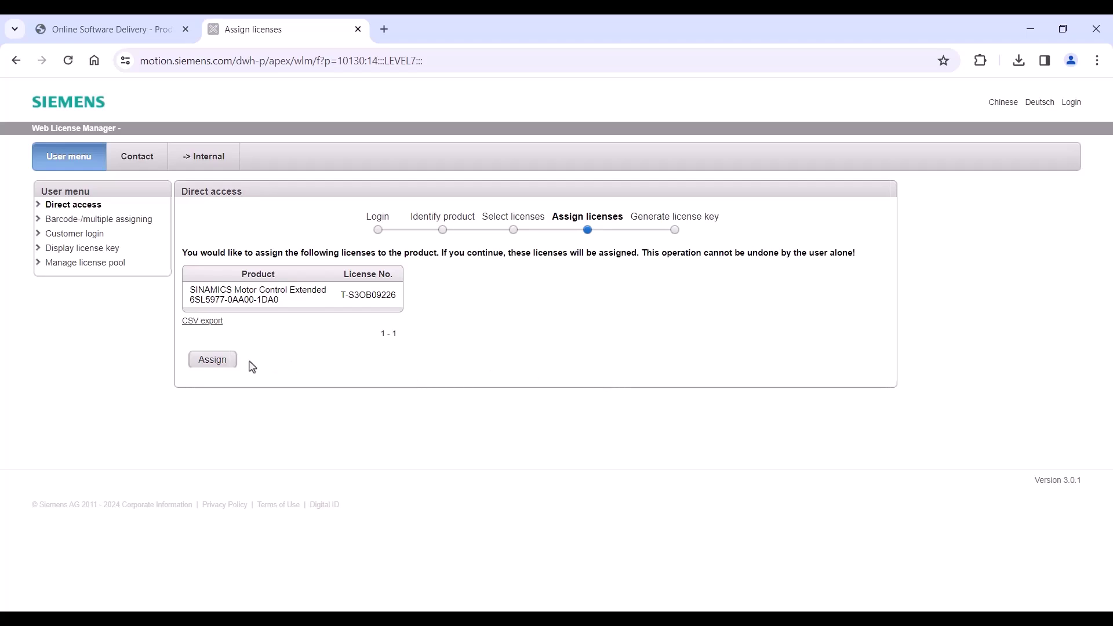
left_click(226, 364)
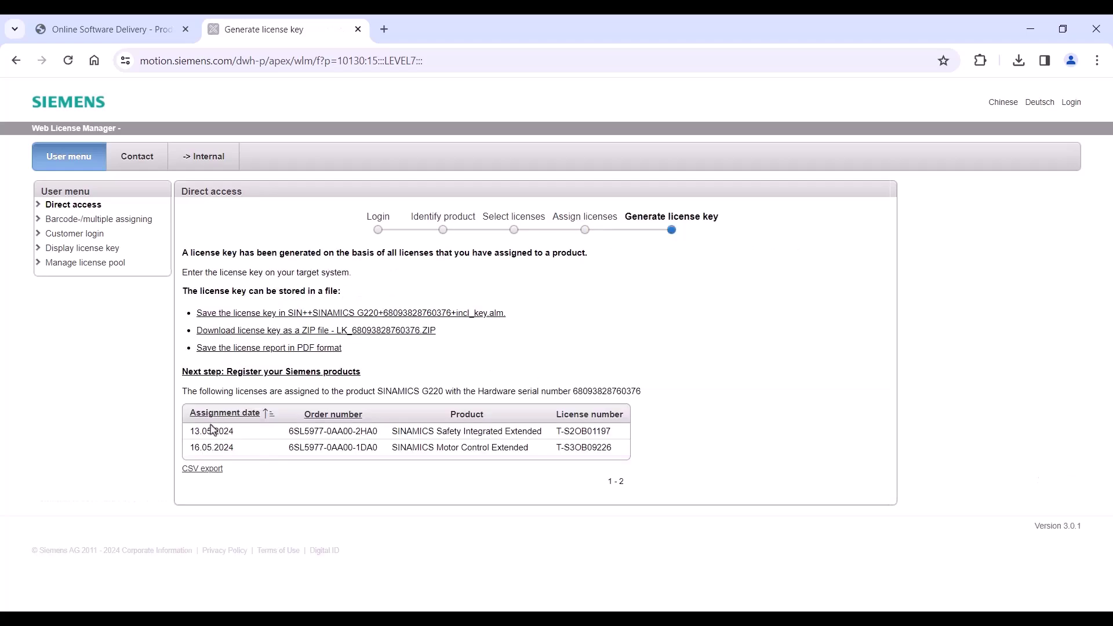
left_click(368, 335)
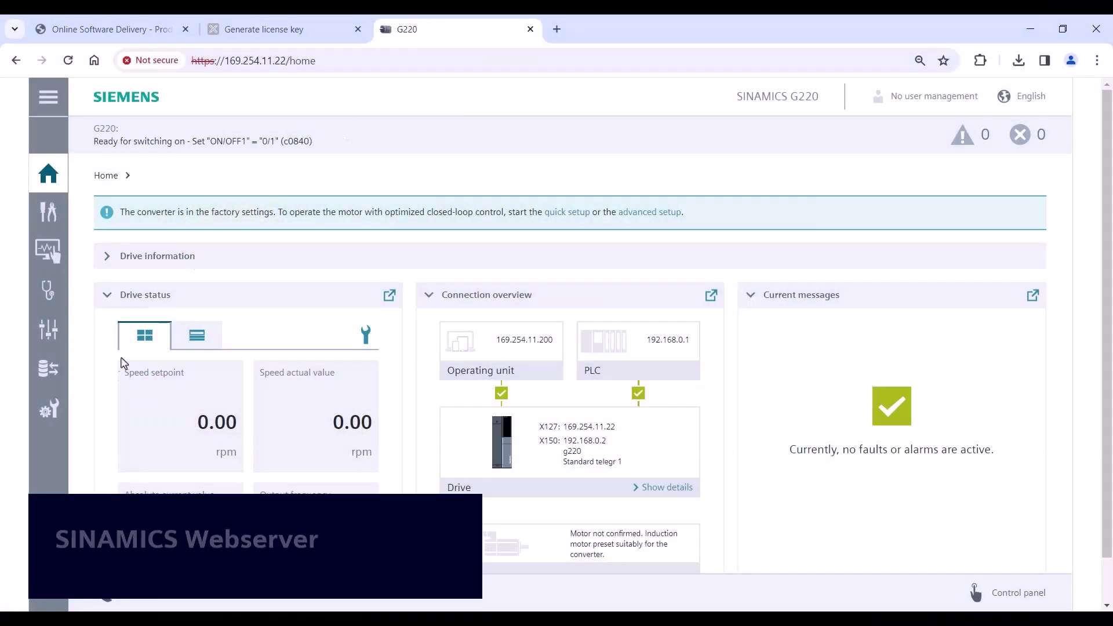
On the Licenses page, load LK_68093828760376.ZIP into the converter and confirm licensing both functions.
left_click(48, 410)
left_click(189, 418)
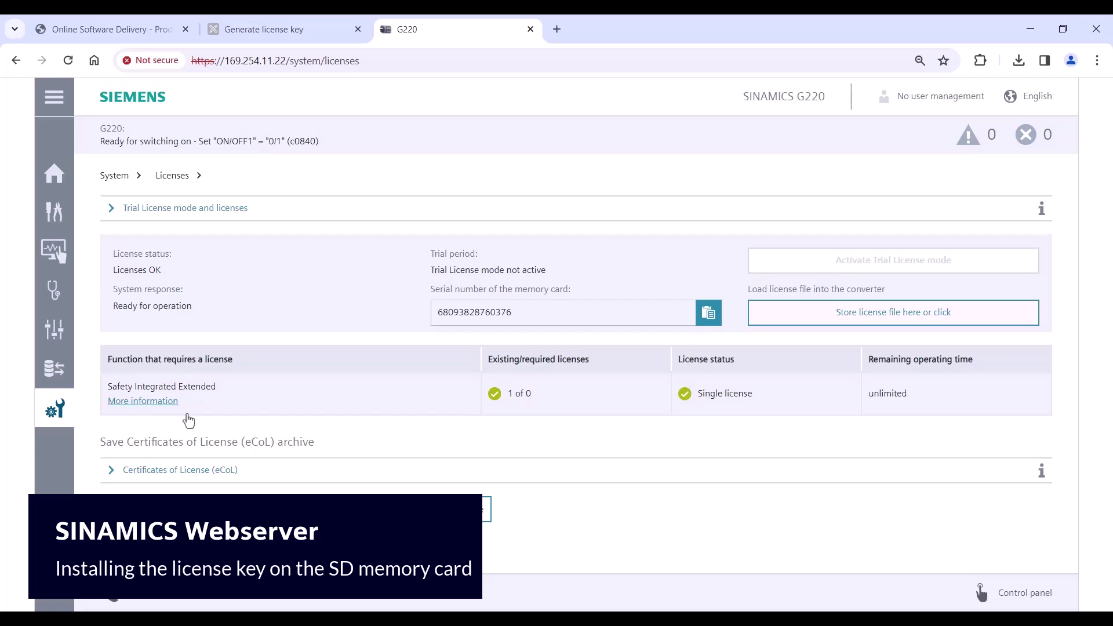
left_click(812, 313)
double_click(249, 133)
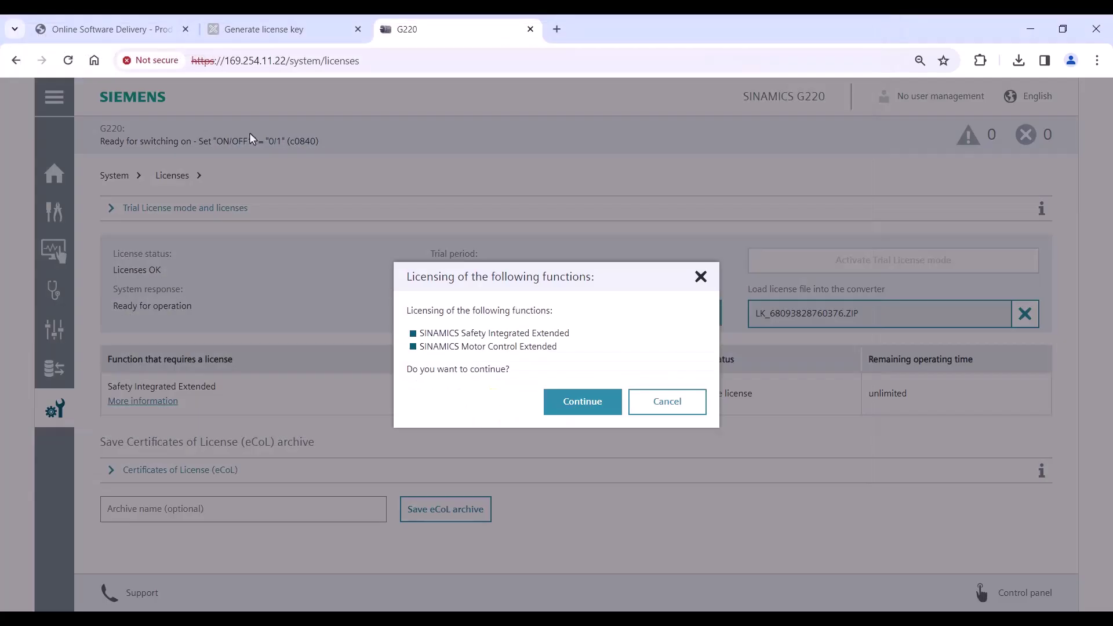
left_click(580, 405)
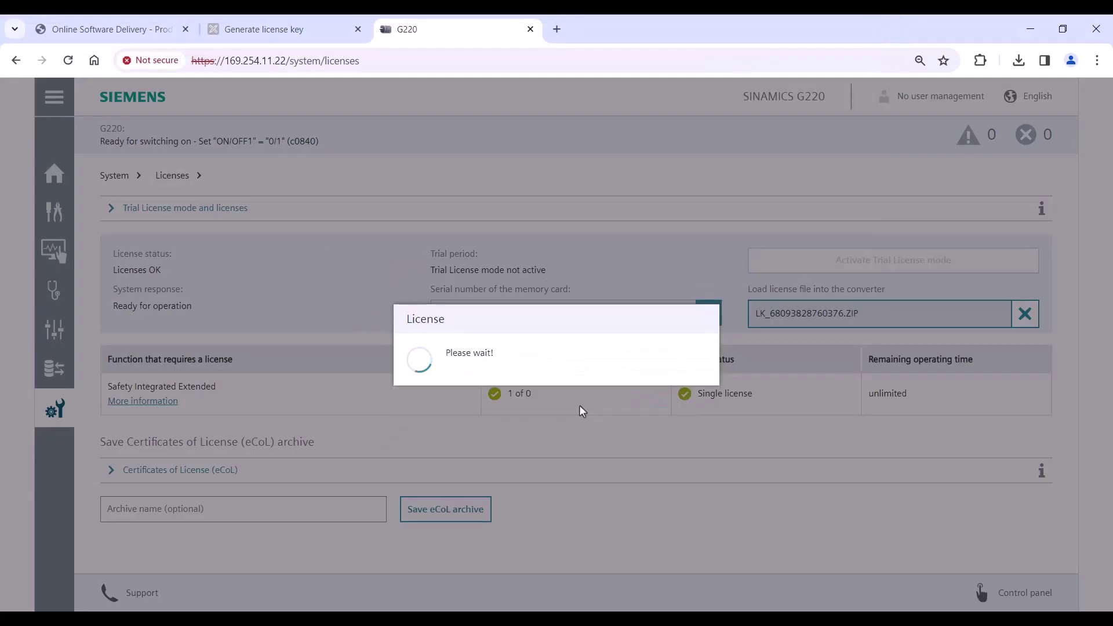
left_click(661, 385)
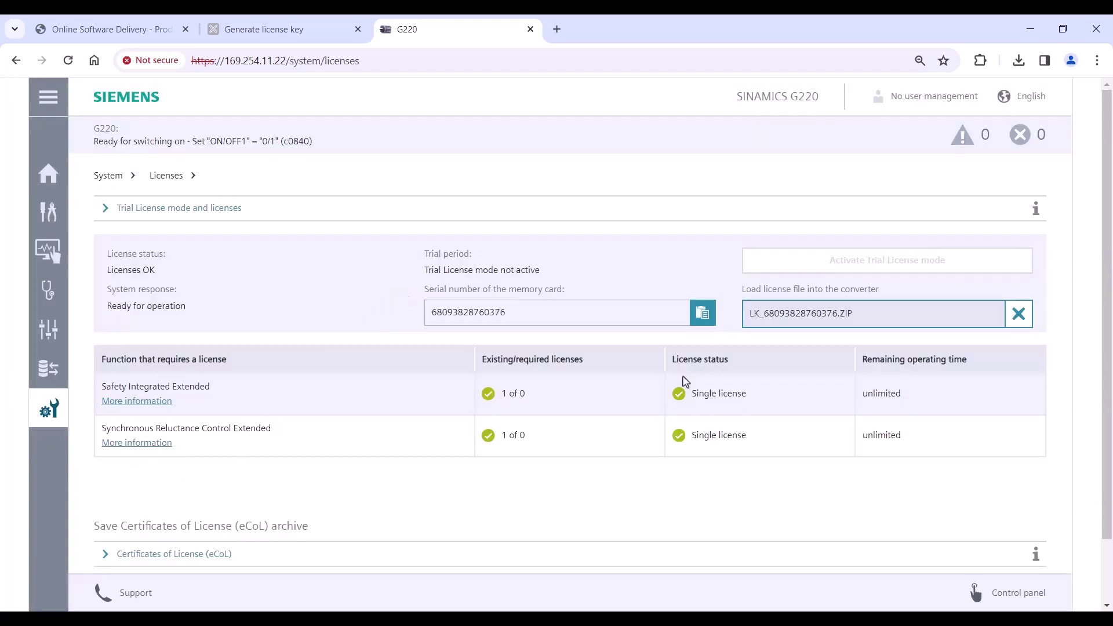